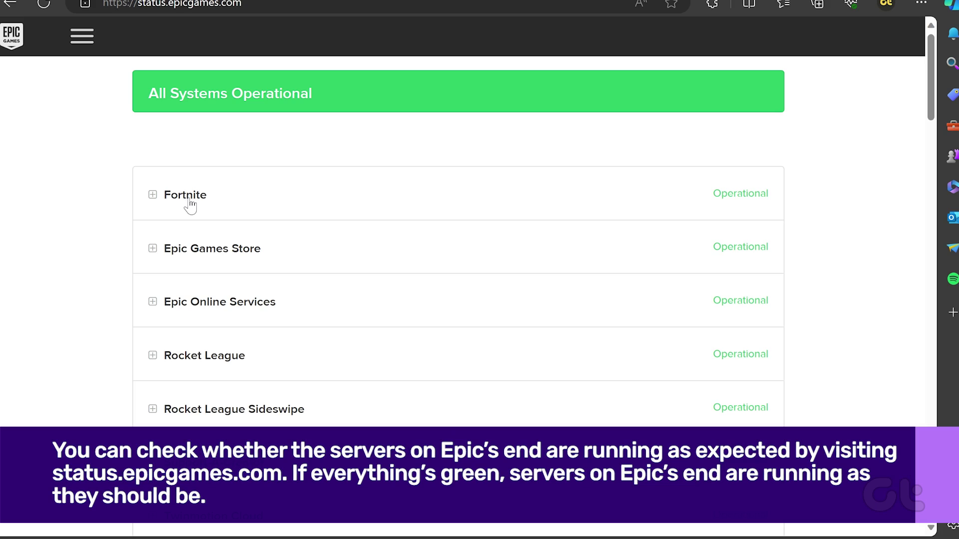
- Expand the Epic Games Store entry on the status page to list its services
right_click(153, 249)
key(Escape)
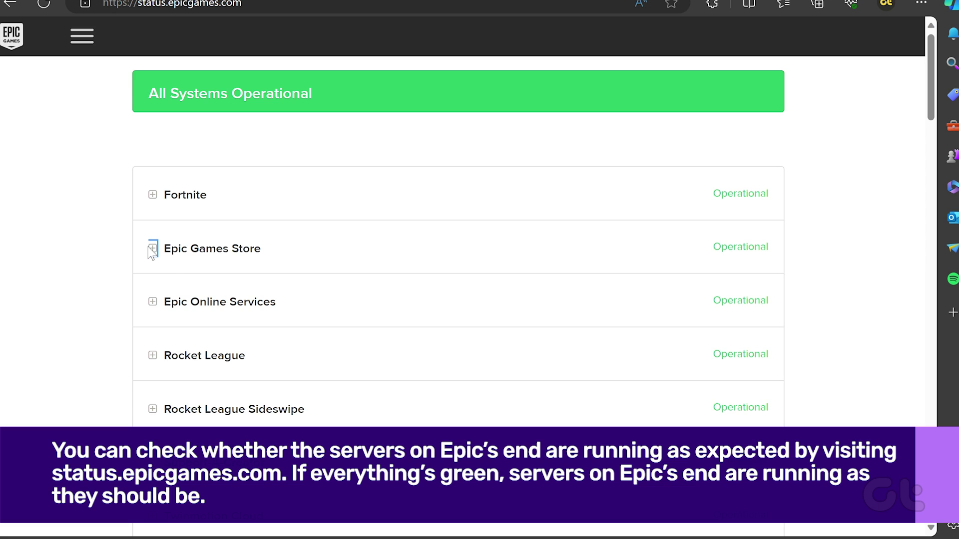
key(ctrl+shift+u)
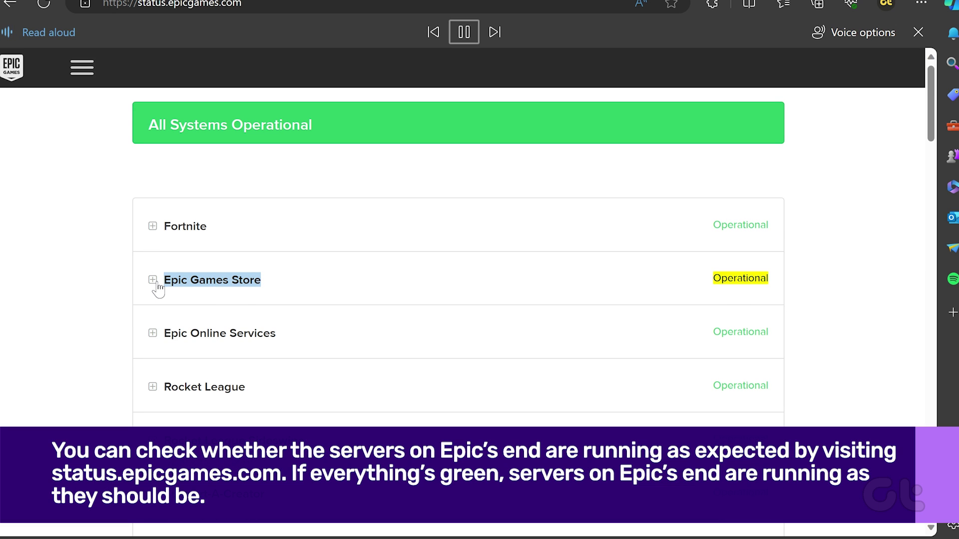
click(157, 284)
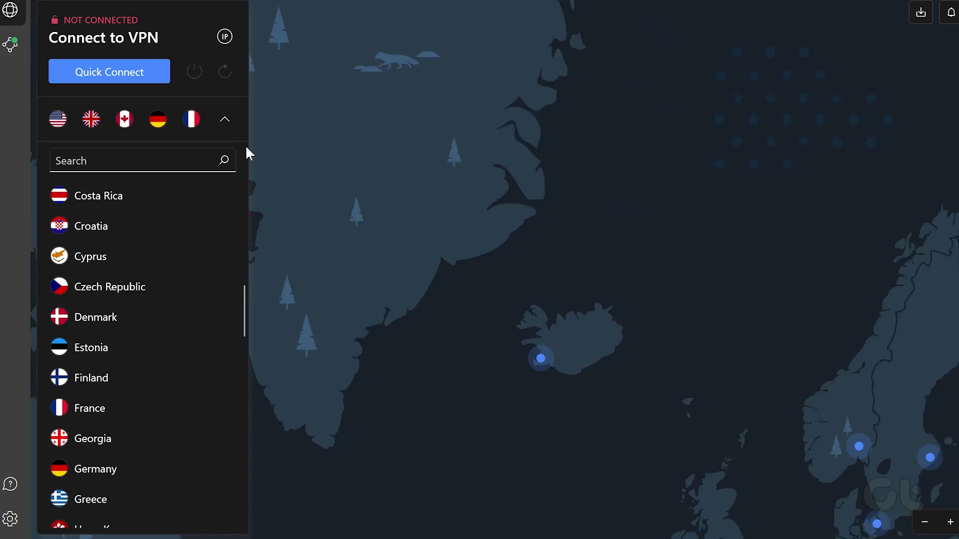
scroll(445, 192, down, 5)
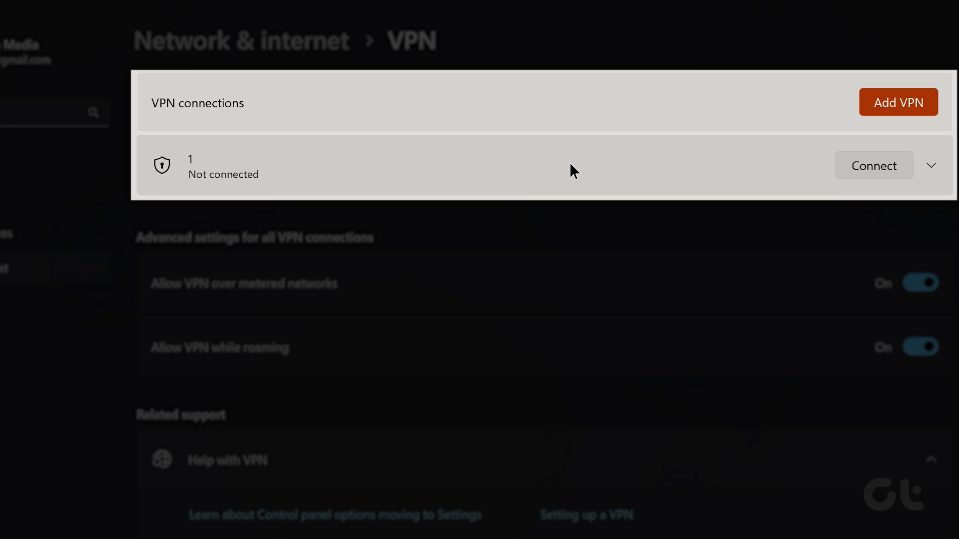
- Expand the saved VPN connection entry in Settings to show its details
click(931, 167)
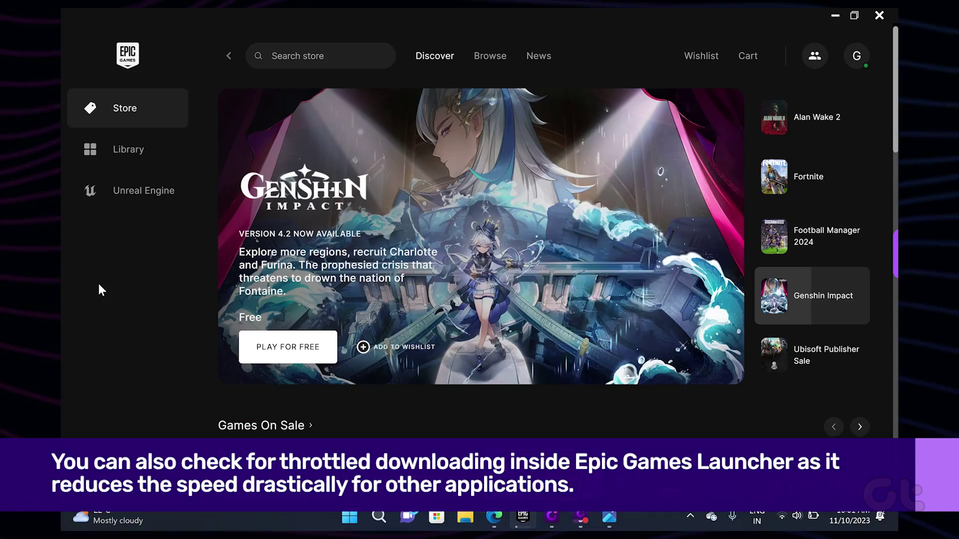
- Check current downloads, then uncheck Throttle Downloads in the launcher Settings
click(112, 471)
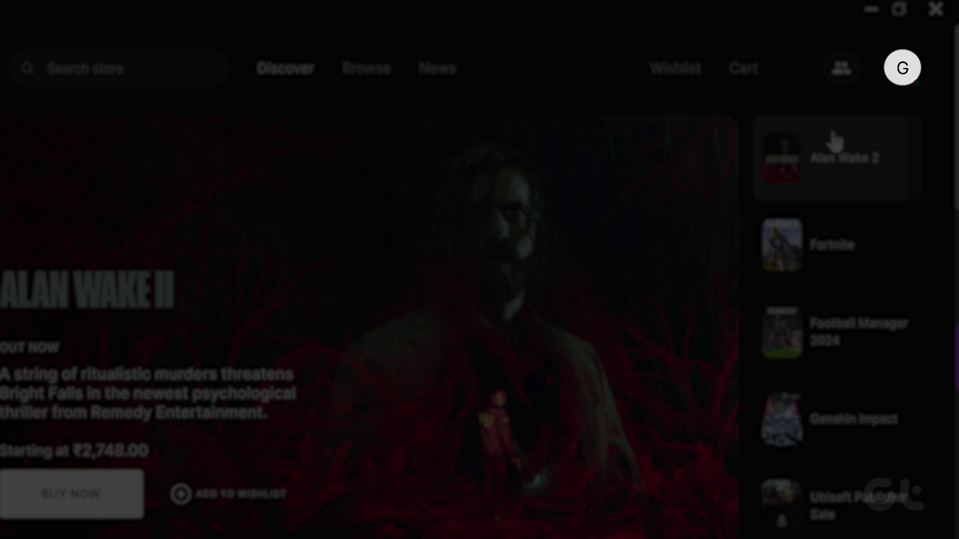
click(892, 80)
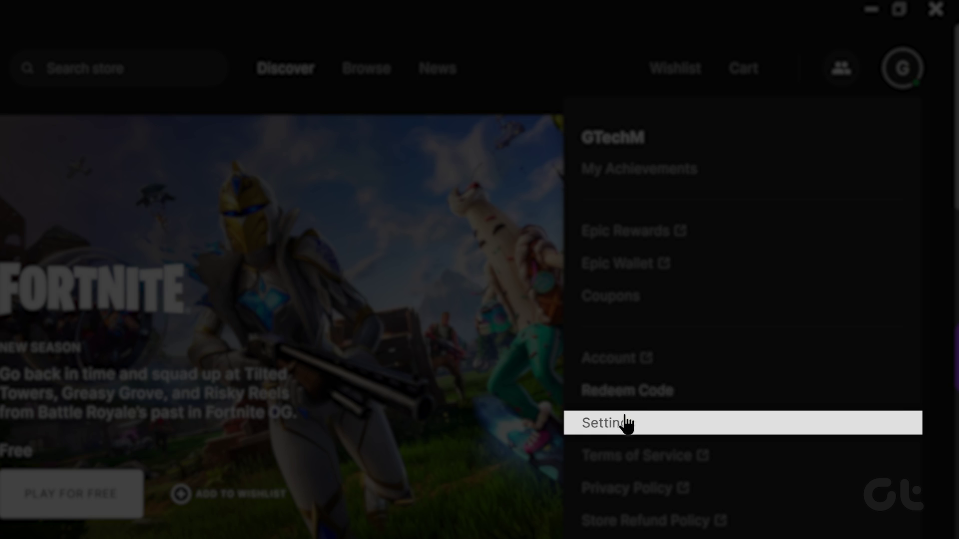
click(622, 426)
scroll(663, 292, down, 3)
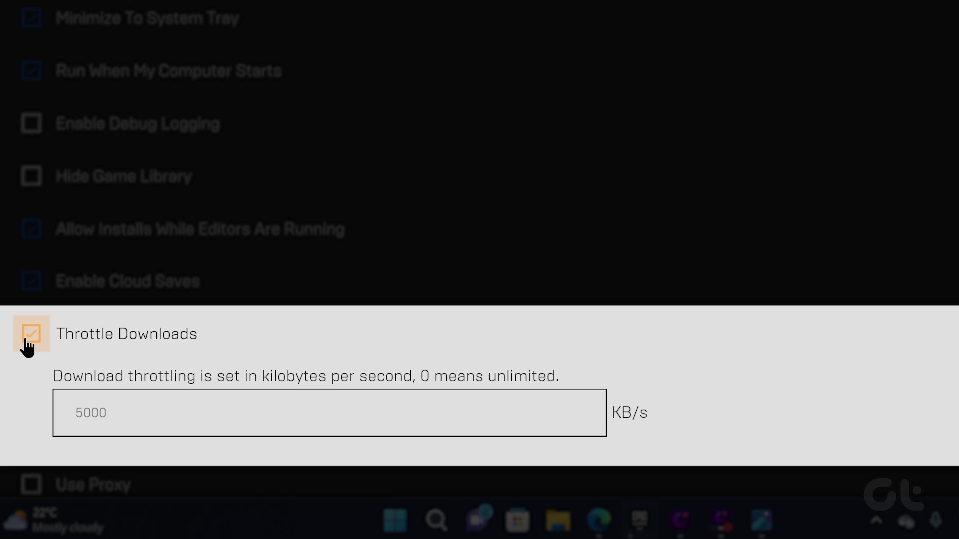
click(28, 341)
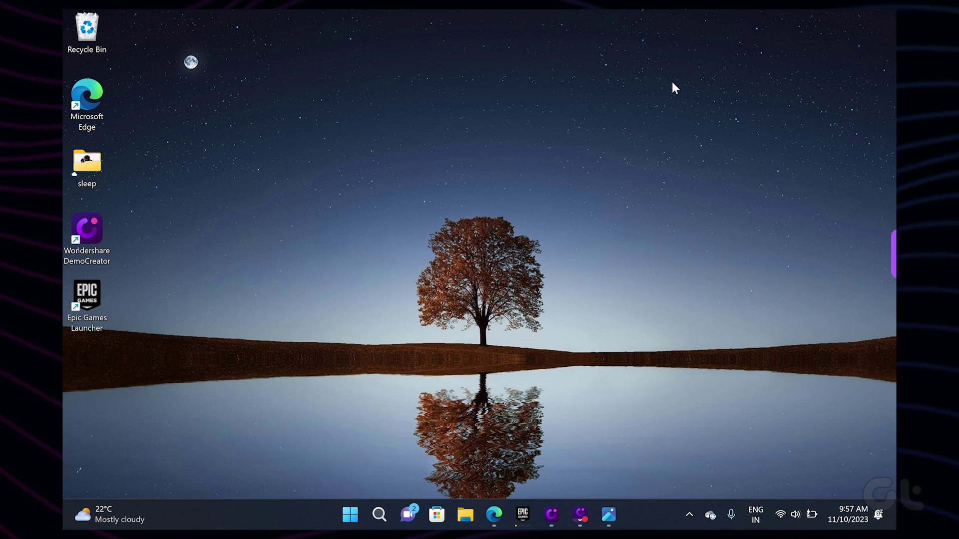
- Open the 'view network connections' Control Panel result from Windows Search
key(super+s)
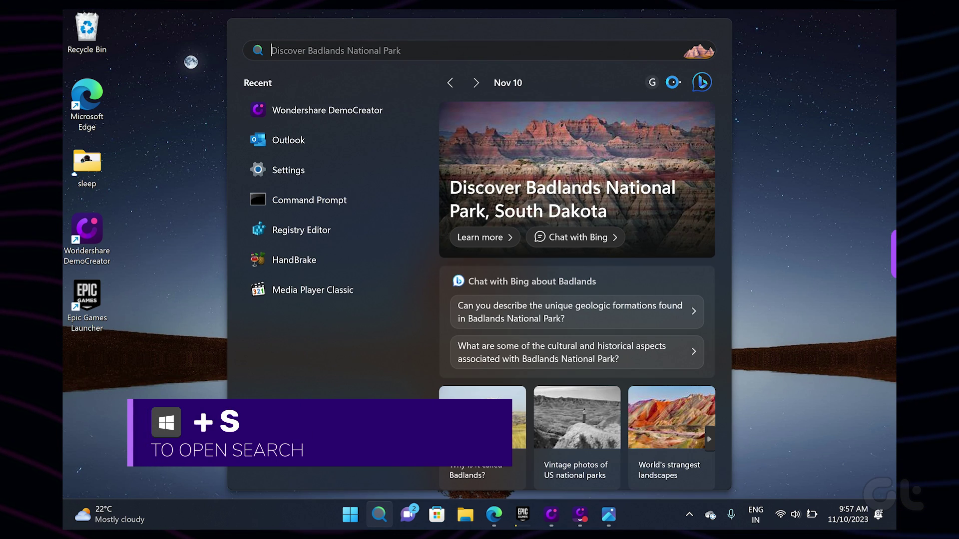
text(view)
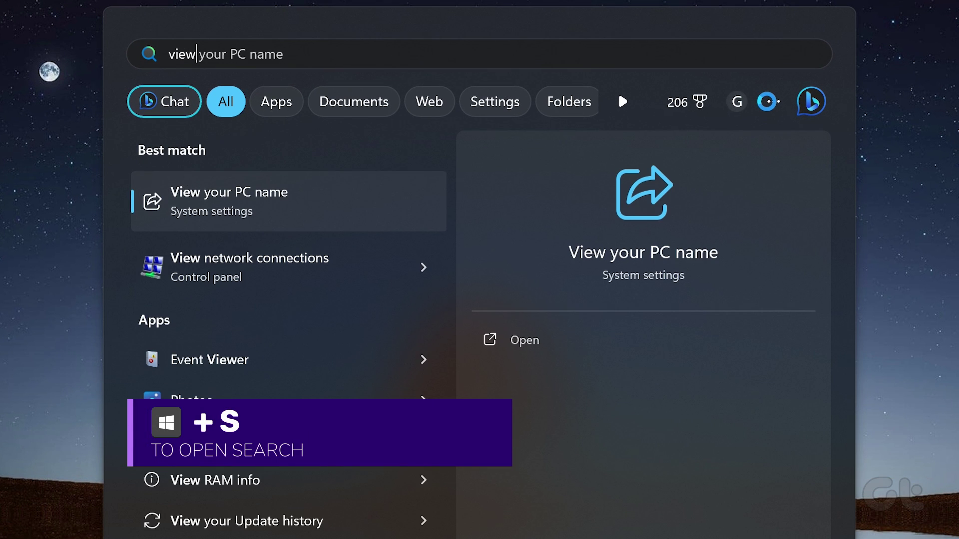
text( netw)
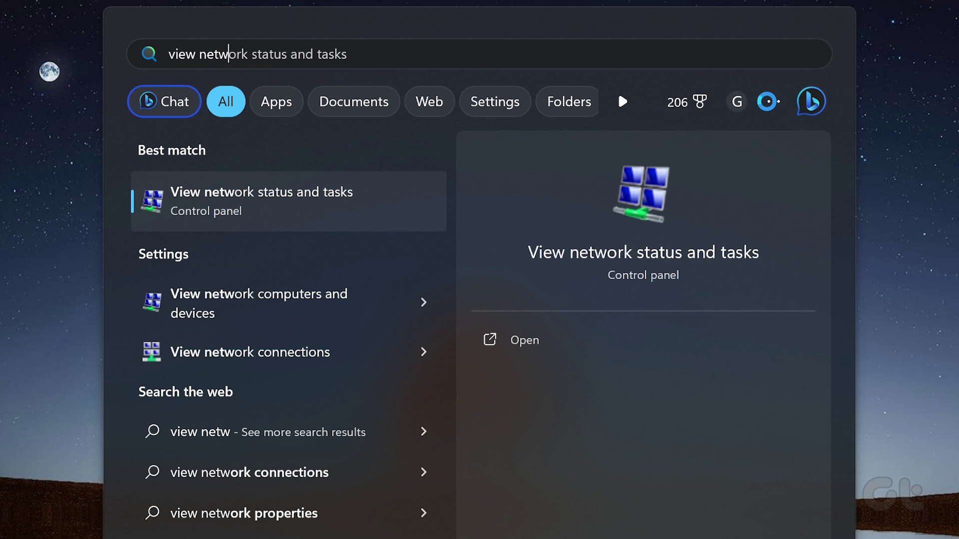
key(Down)
key(Down)
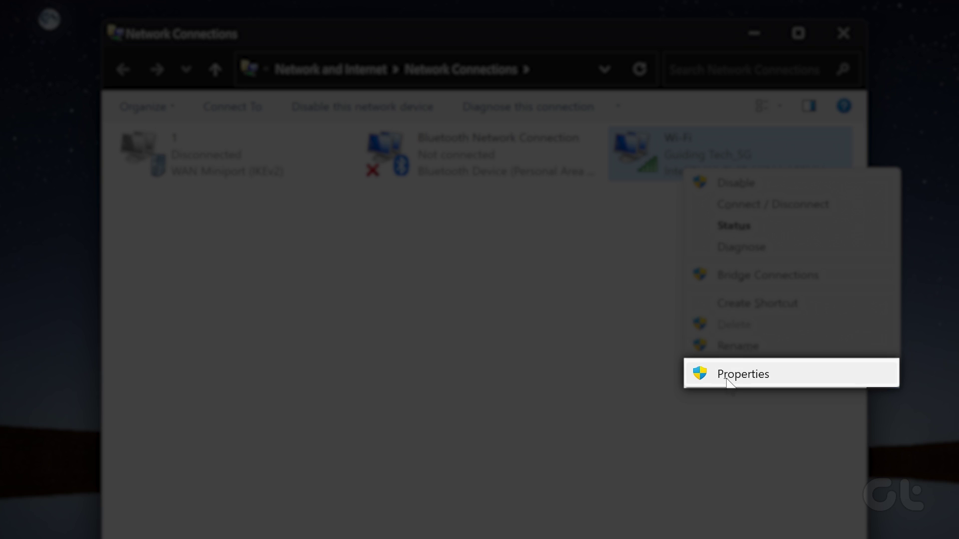
- Set the Wi-Fi adapter's IPv4 preferred DNS server to 1.1.1.1
click(726, 376)
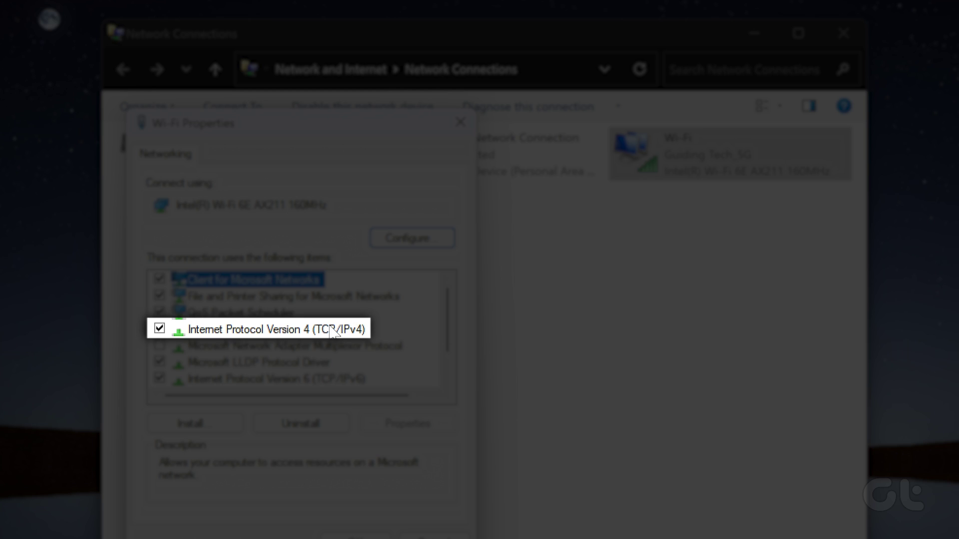
click(331, 332)
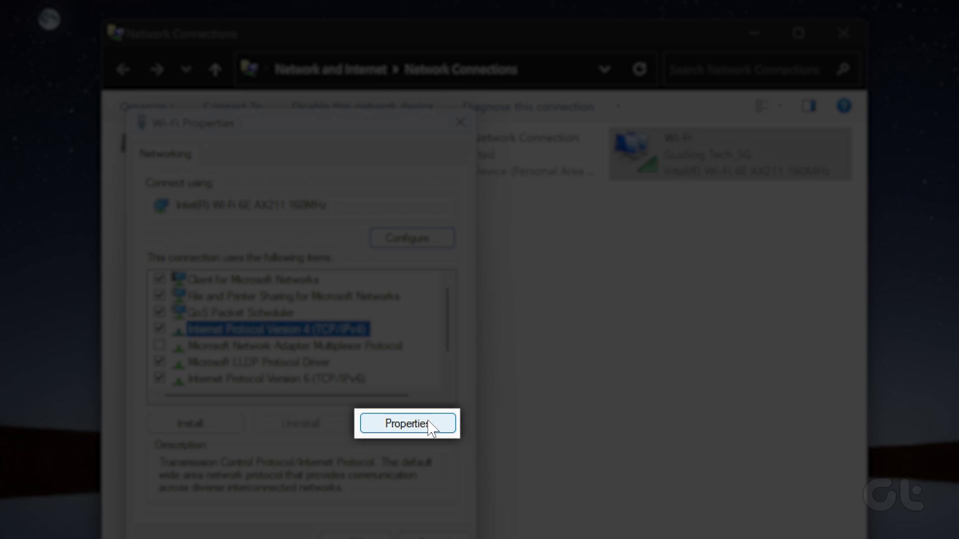
click(429, 426)
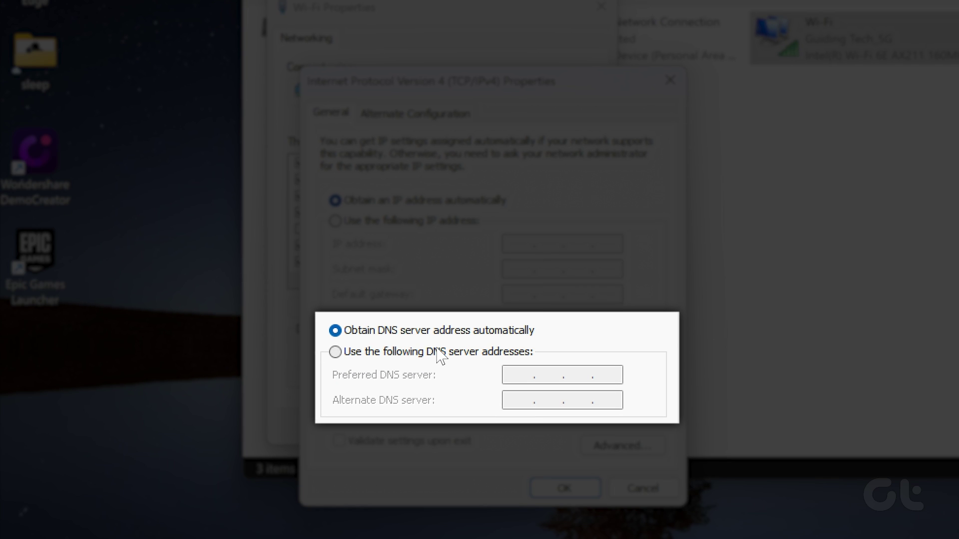
click(298, 468)
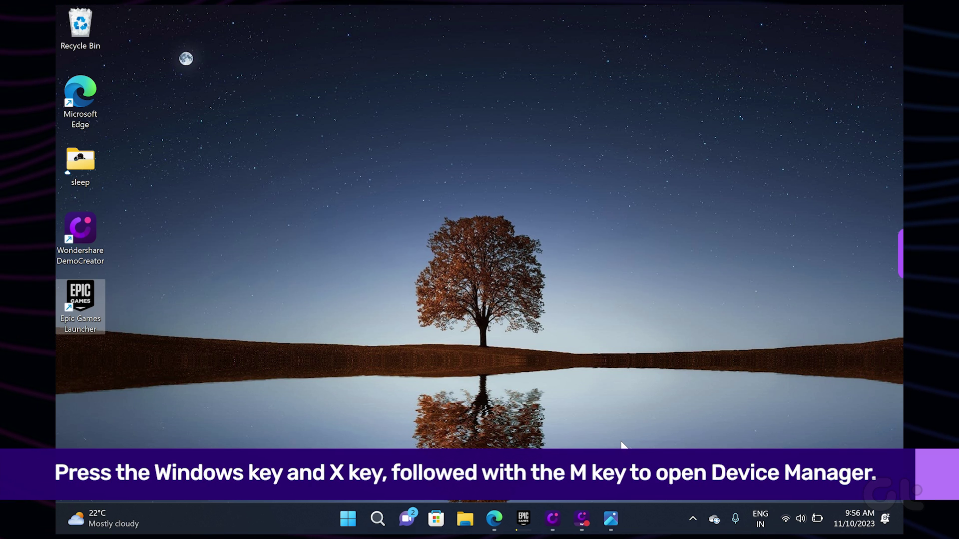
- Launch Device Manager from the Win+X quick links menu
key(super+x)
key(m)
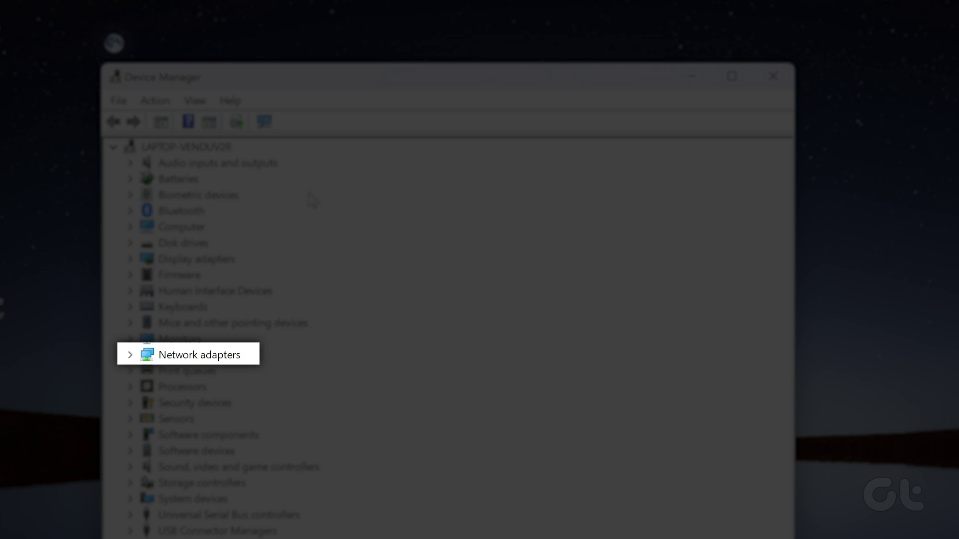
- Search automatically for an Intel Wi-Fi 6E AX211 driver; the best one is already installed
click(129, 356)
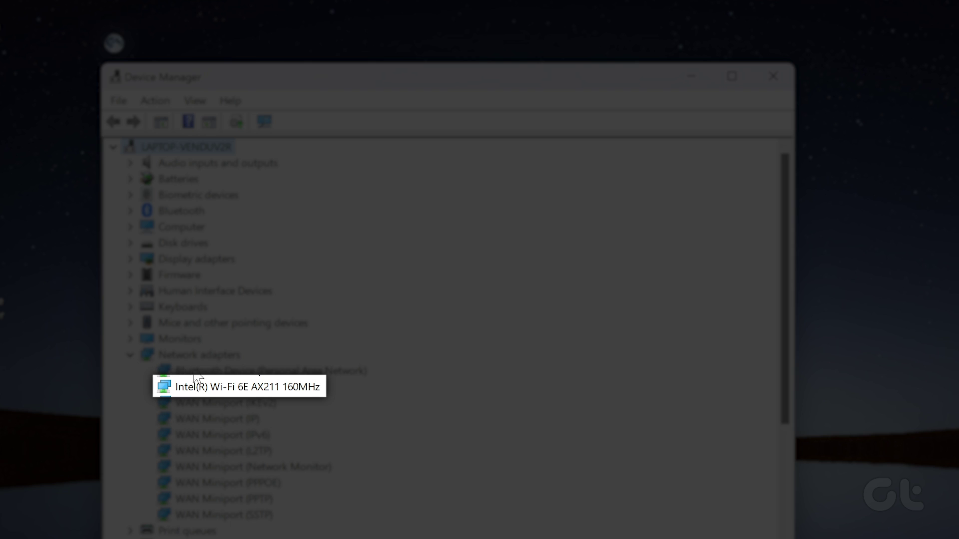
right_click(215, 388)
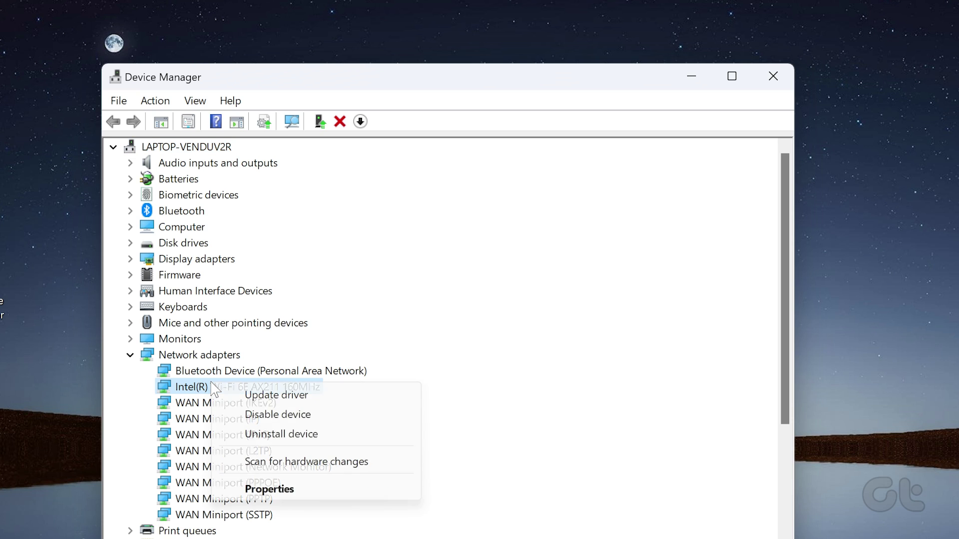
click(249, 395)
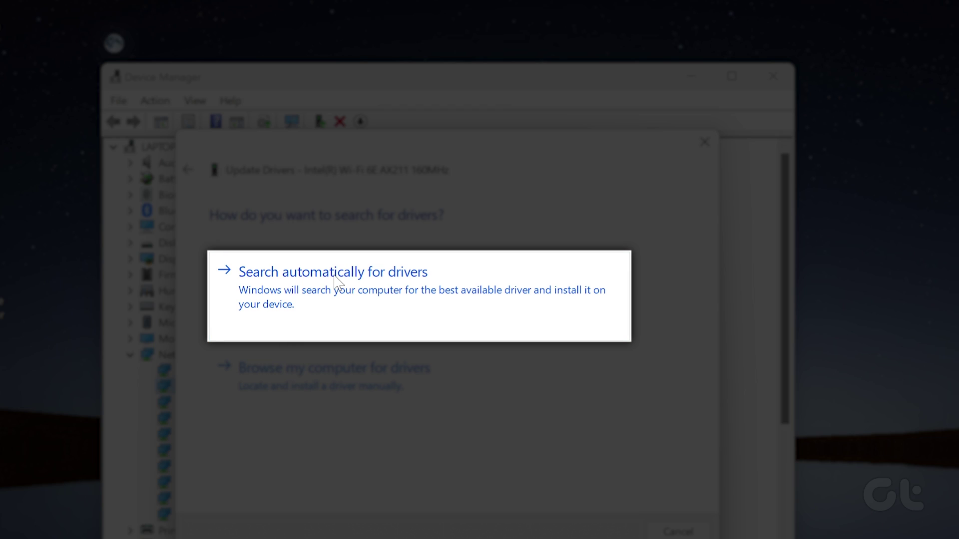
click(335, 278)
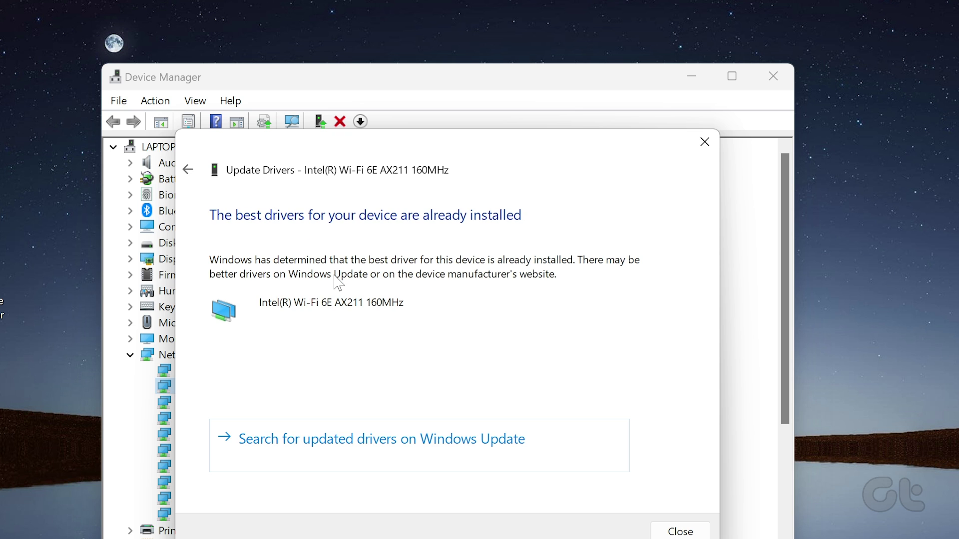